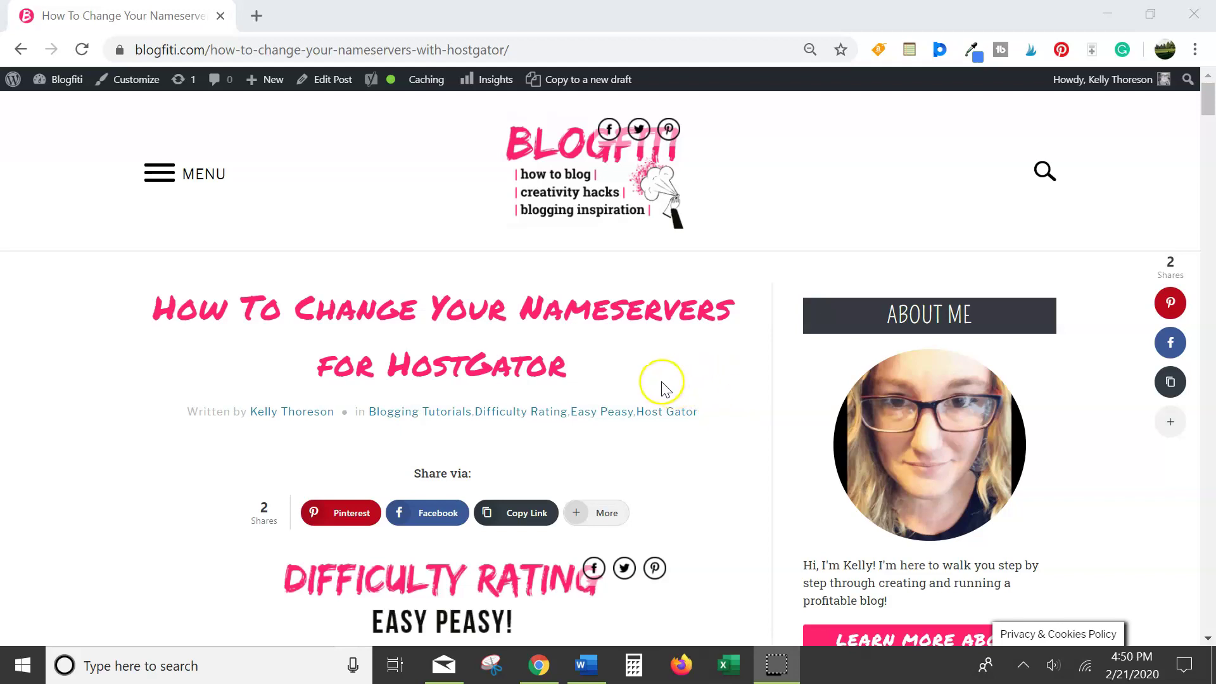
Scroll the Blogfiti post past the contents box to the '1. Locate Your Nameservers' heading.
scroll(659, 389, down, 15)
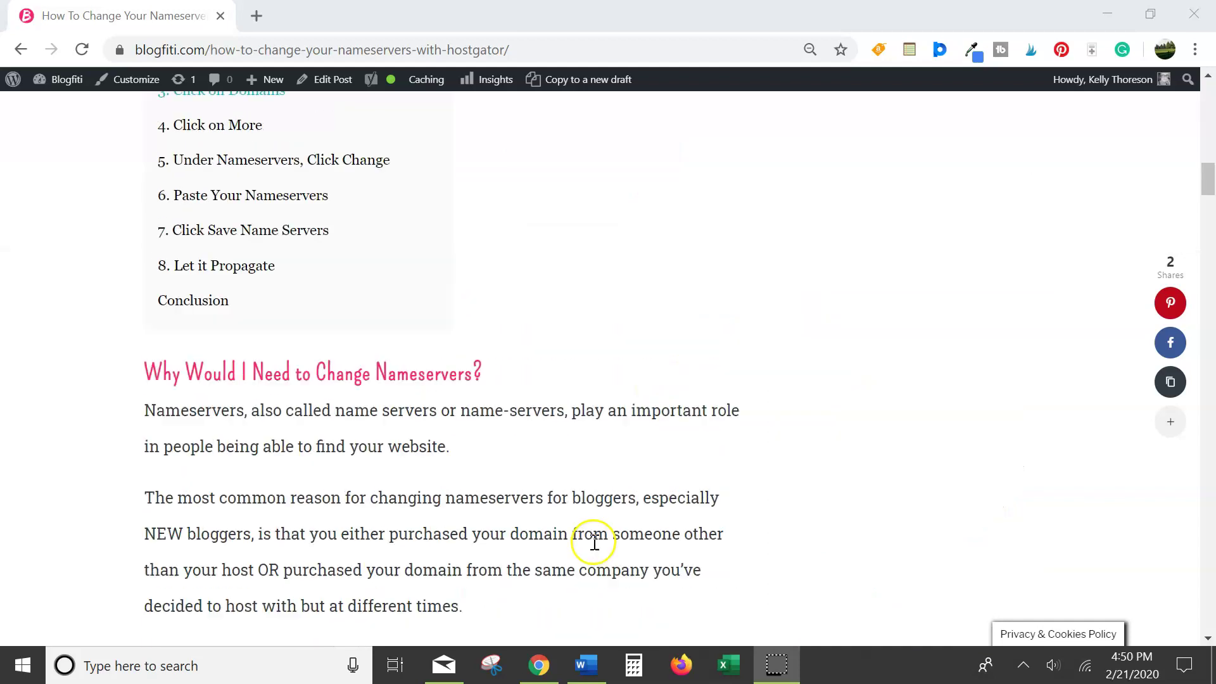
scroll(592, 540, up, 9)
scroll(592, 542, down, 6)
scroll(600, 535, down, 12)
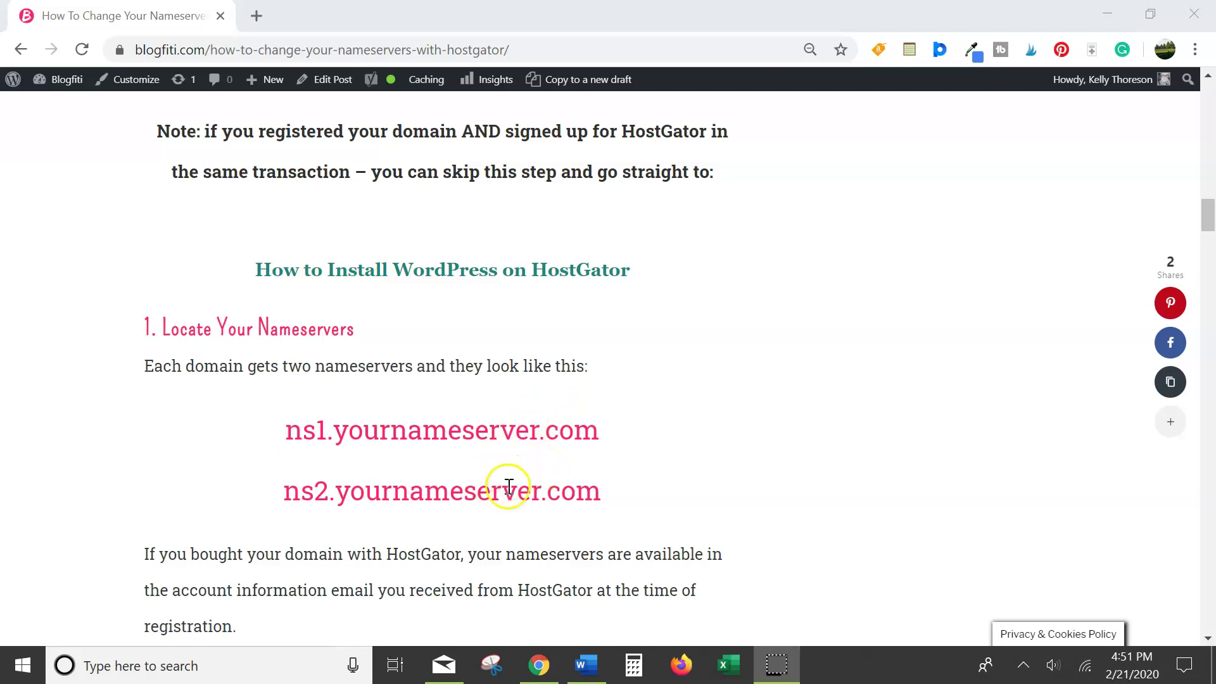
Open the HostGator 'Your Account Info' email in Mail and select its 1st and 2nd Nameserver lines.
click(444, 664)
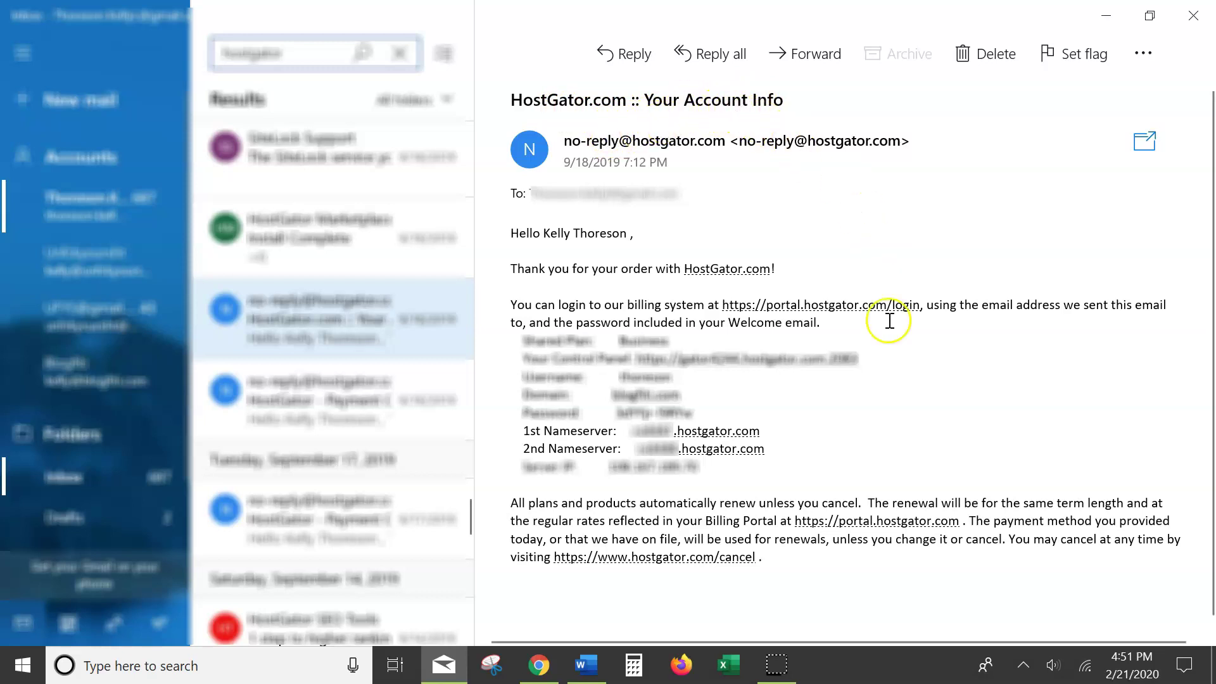
drag(797, 451, 514, 437)
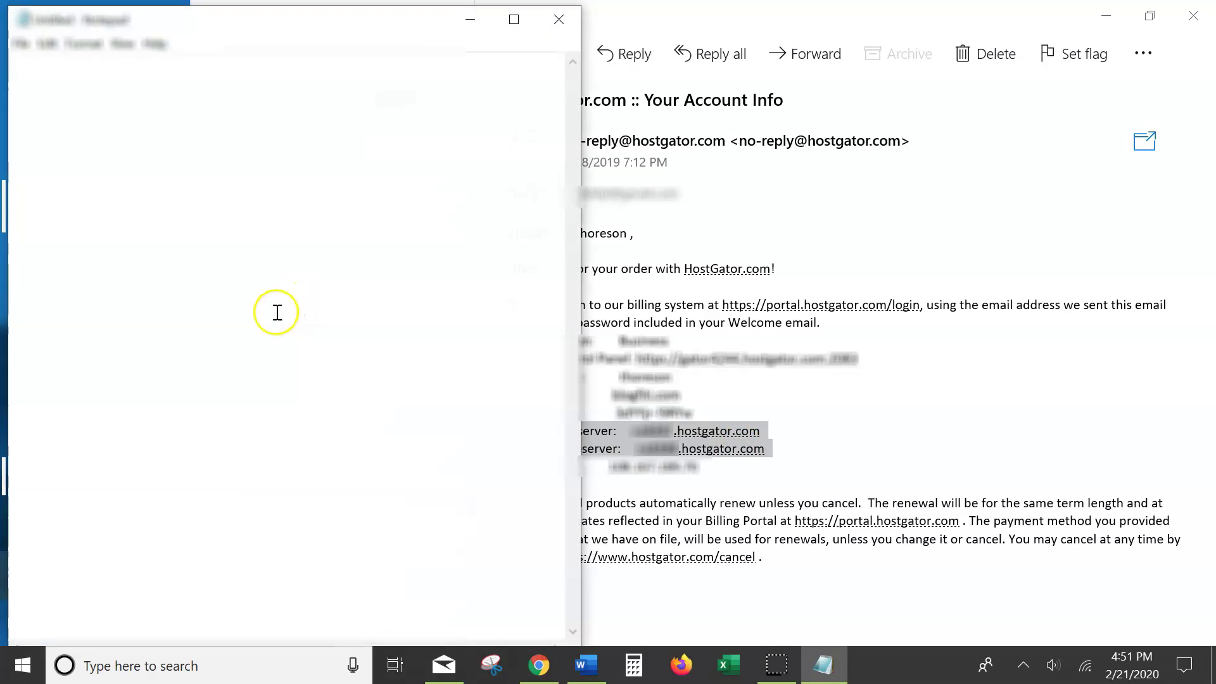
Paste the two copied HostGator nameserver lines into the blank untitled Notepad document.
click(321, 297)
key(ctrl+v)
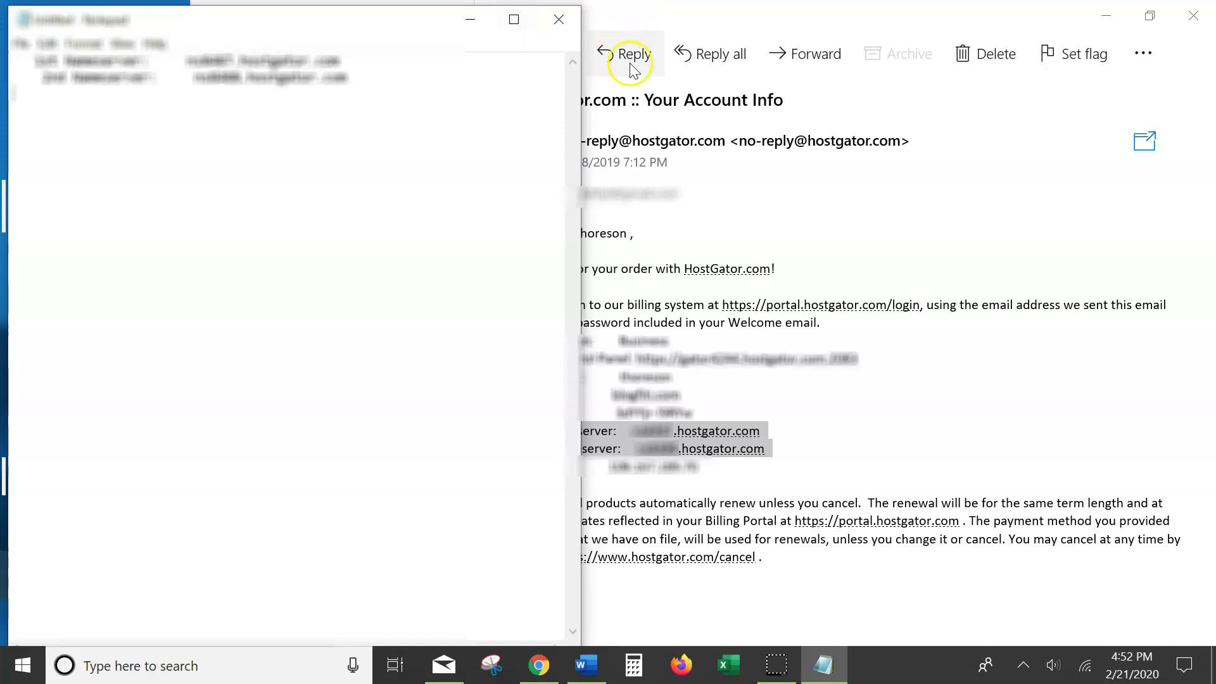
Load portal.hostgator.com in a new Chrome tab to reach the customer portal dashboard.
click(538, 665)
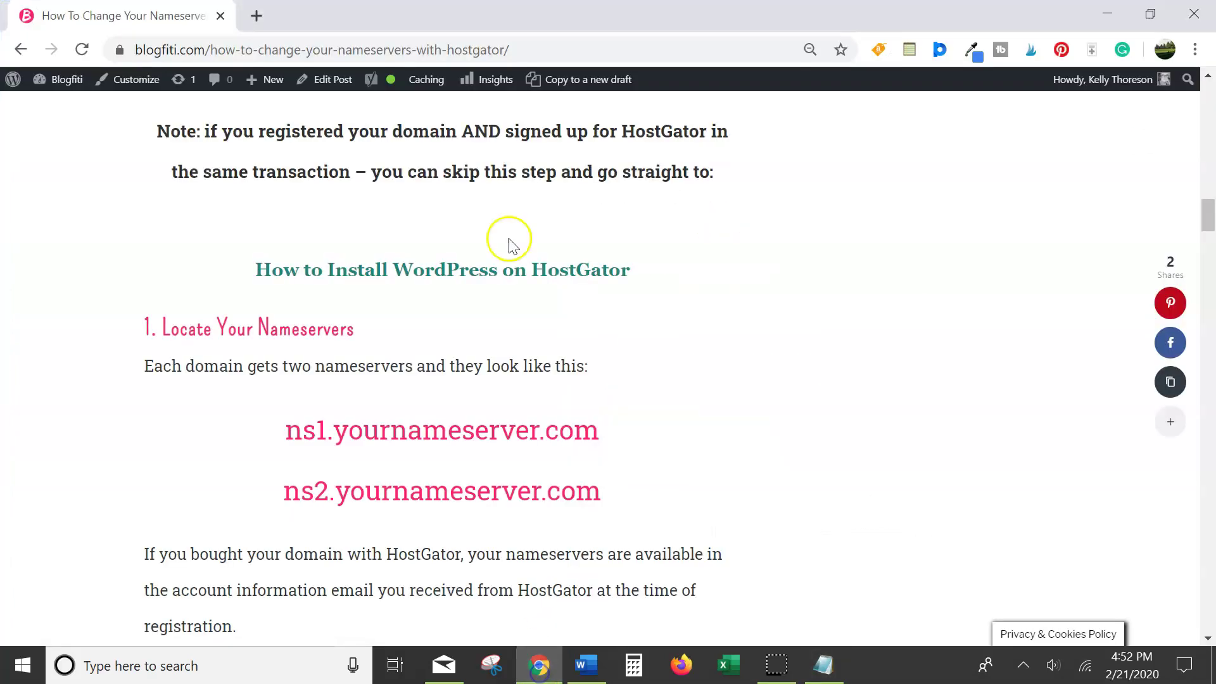
click(270, 18)
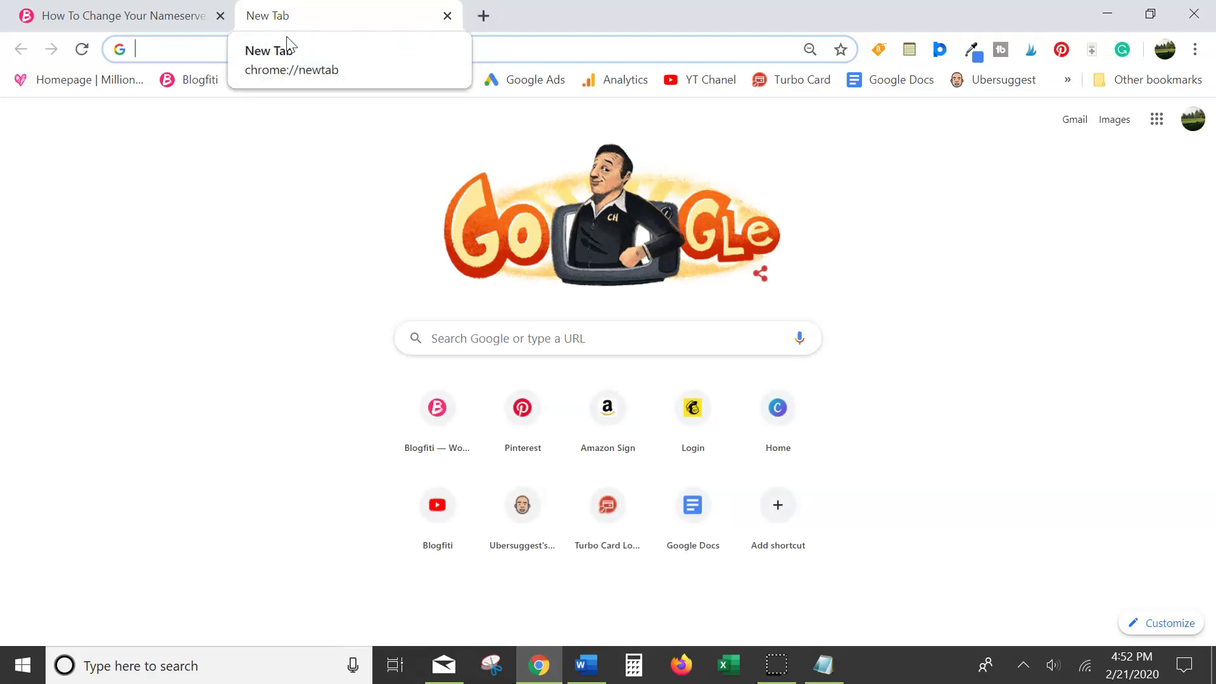
text(HTT)
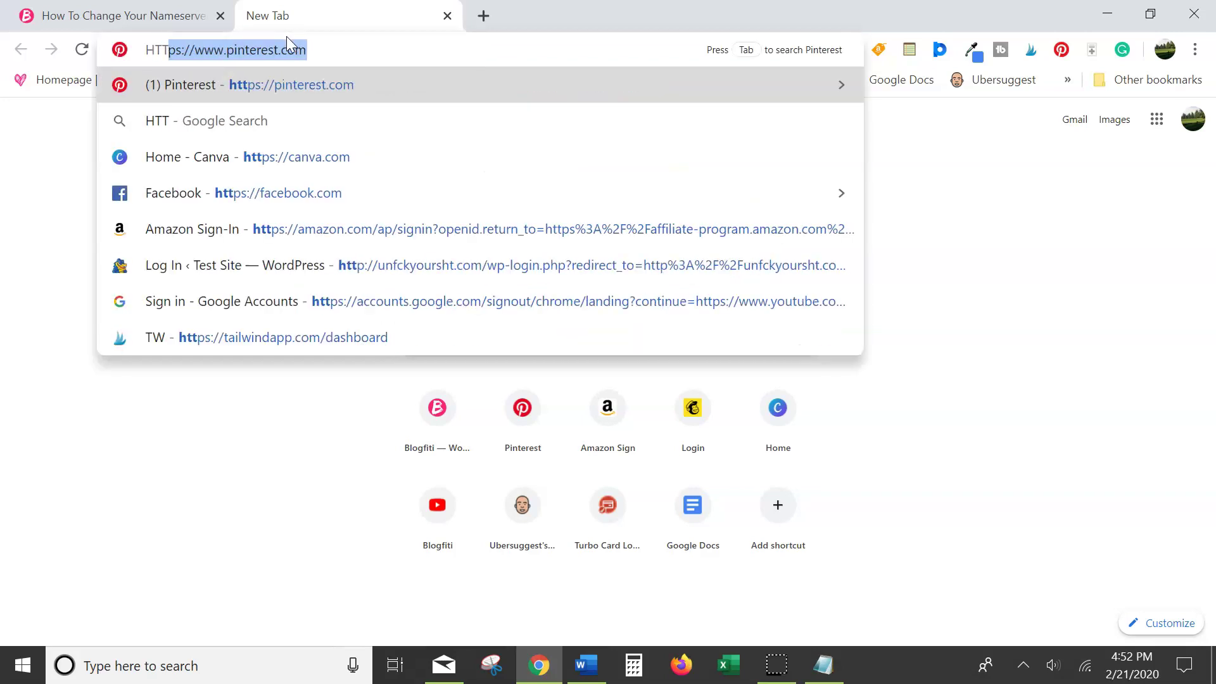
text(PS:)
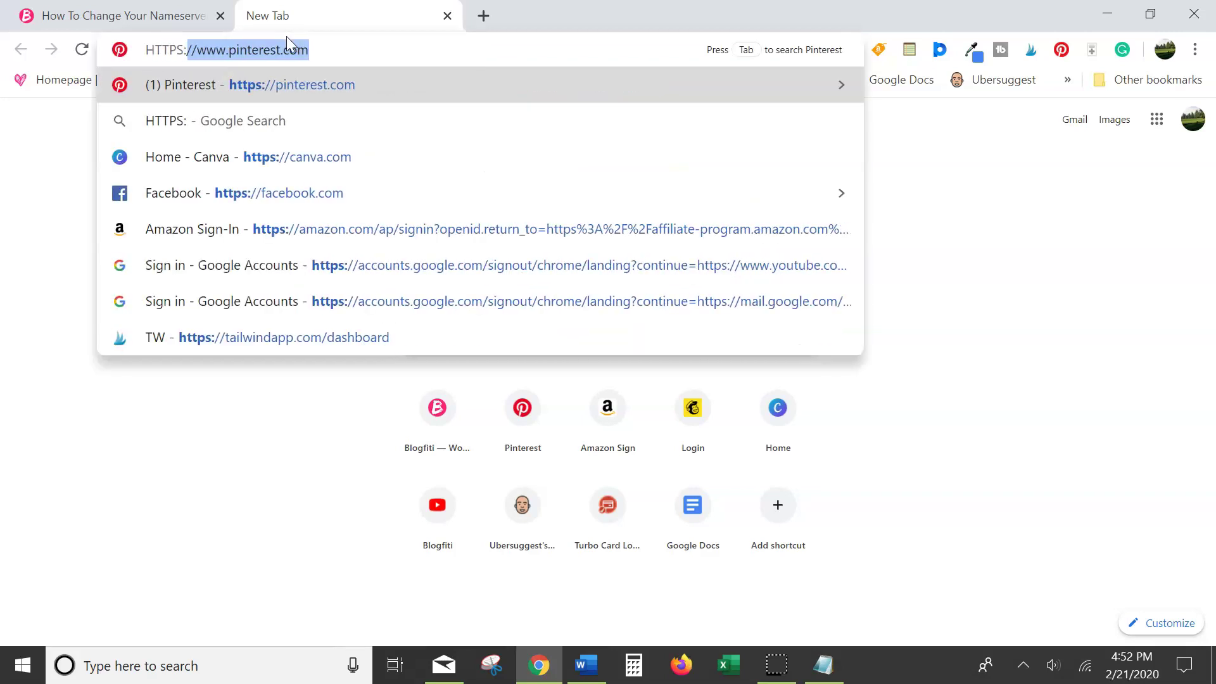
text(//PORTAL.)
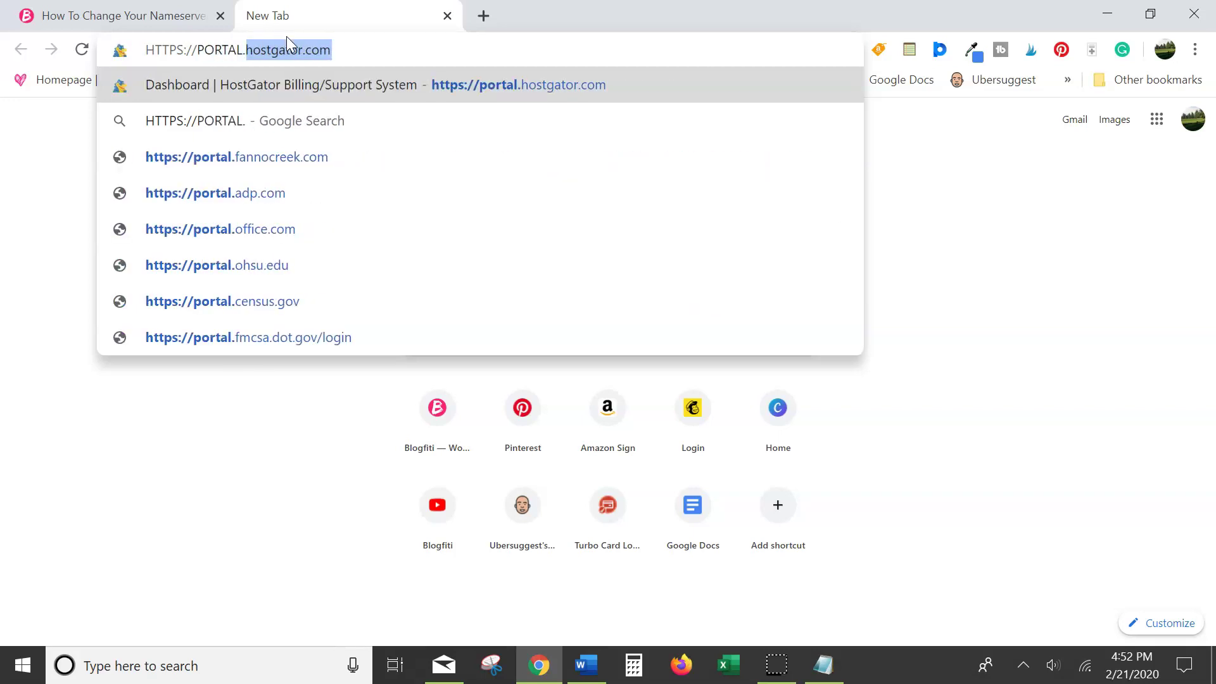
key(Return)
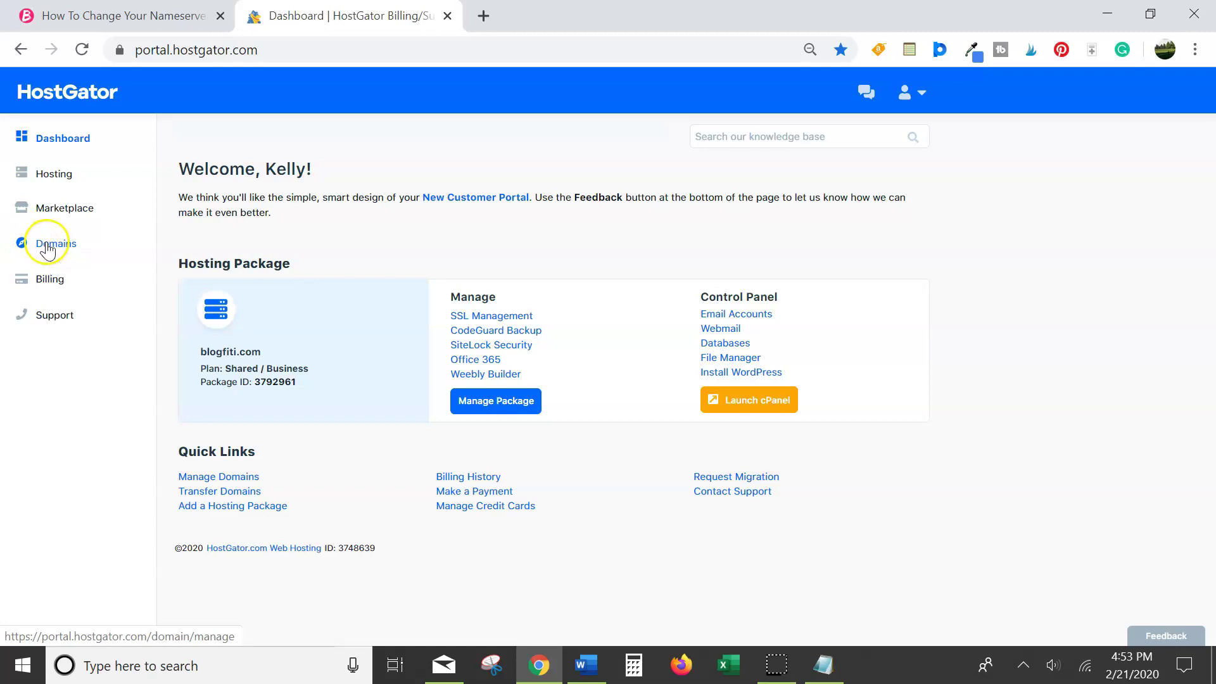
Open the Name Servers change form for travelstumptown.com from the Domains list.
click(48, 247)
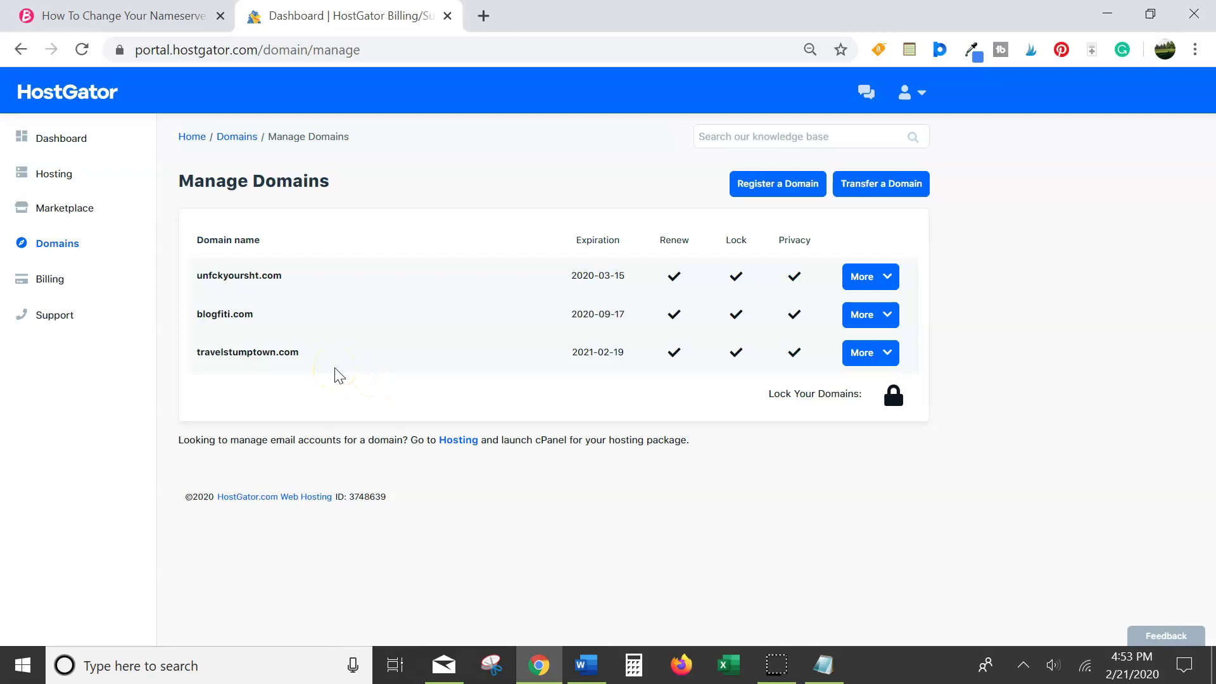
click(888, 355)
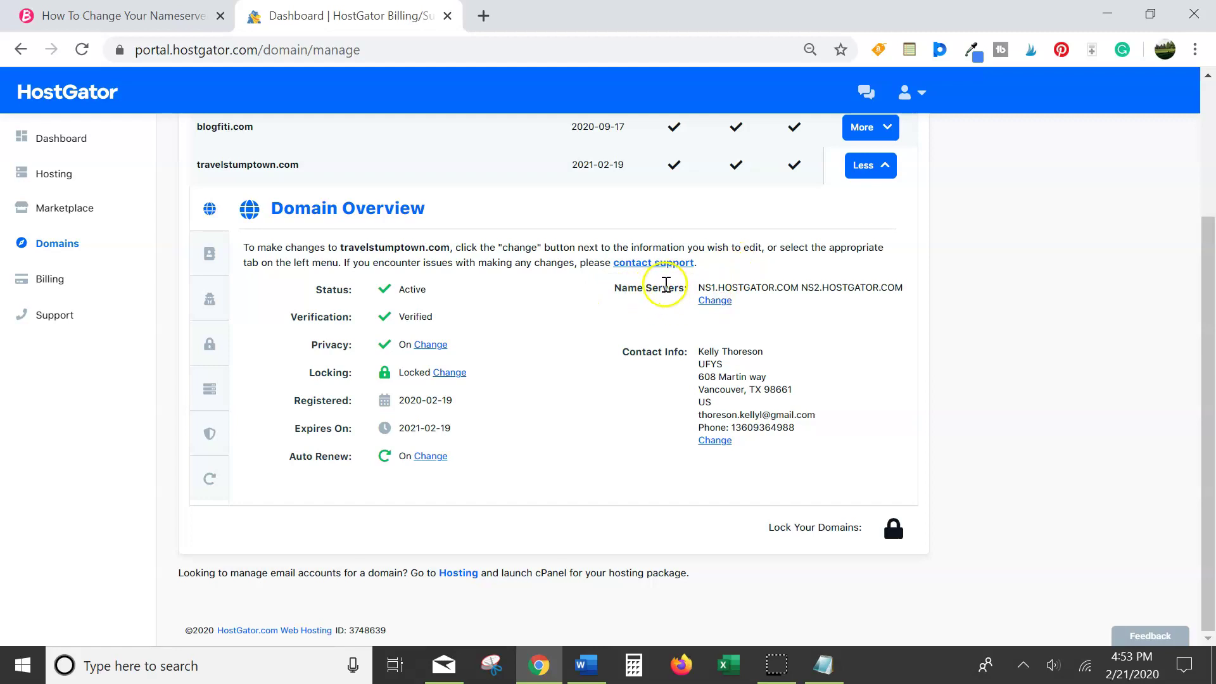
click(716, 301)
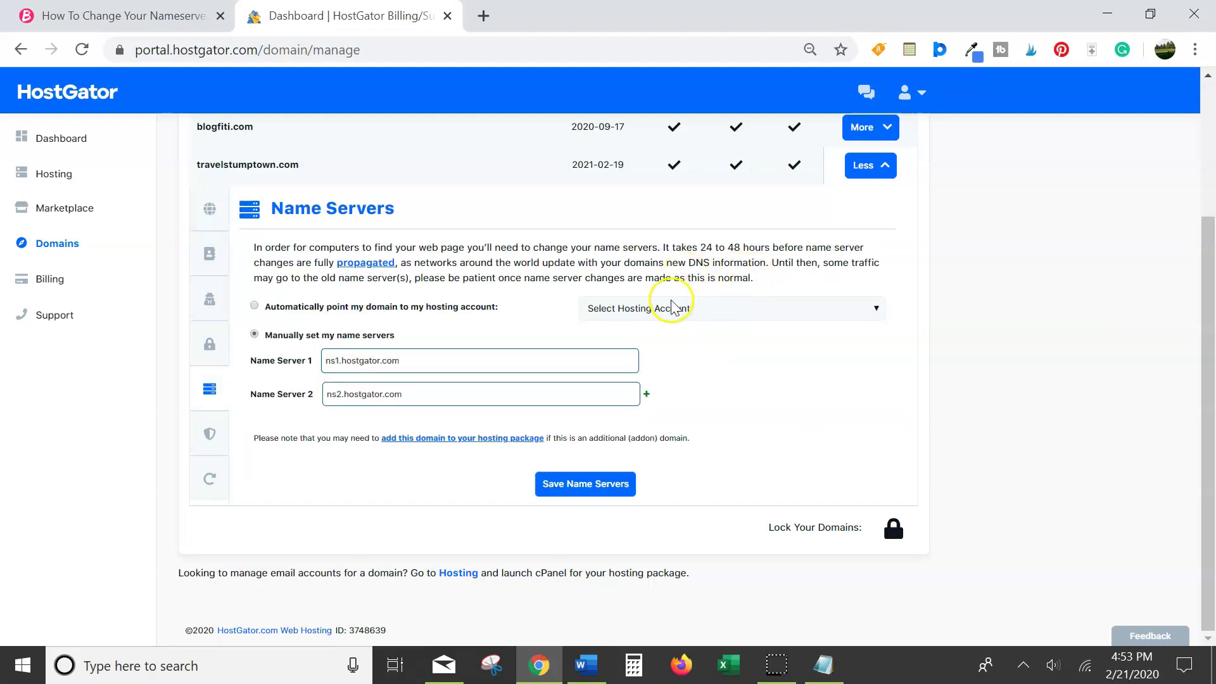
Replace Name Server 1 with the first nameserver copied from Notepad.
click(822, 665)
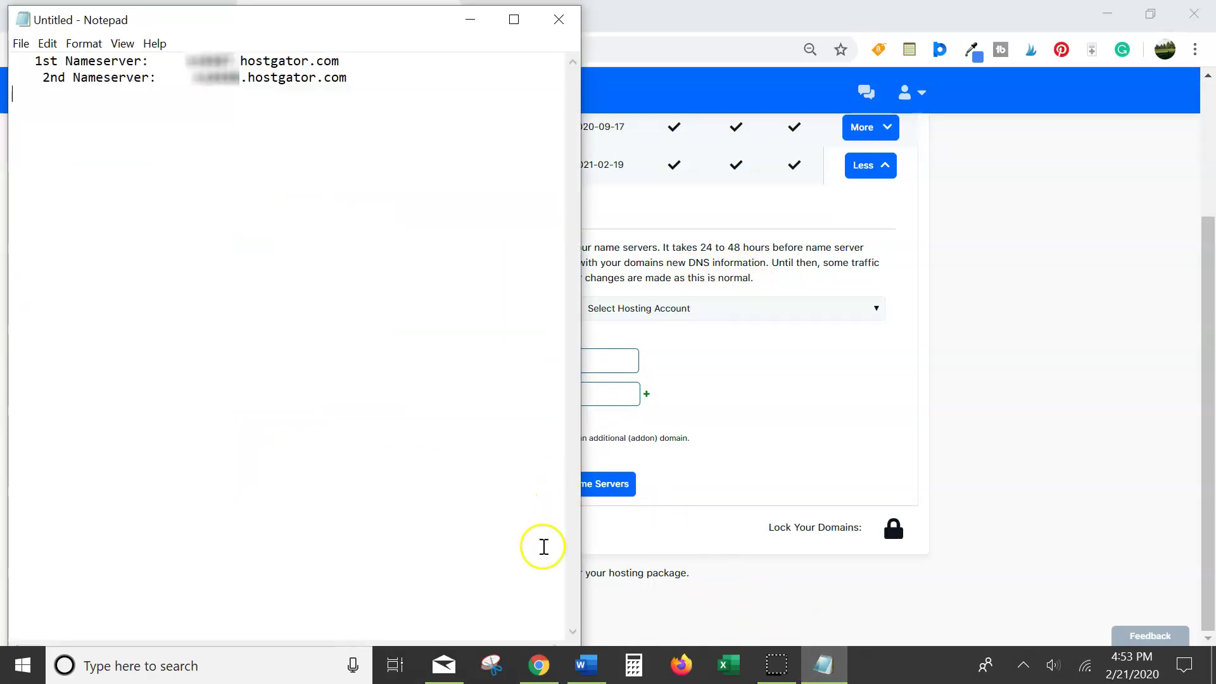
drag(342, 61, 219, 55)
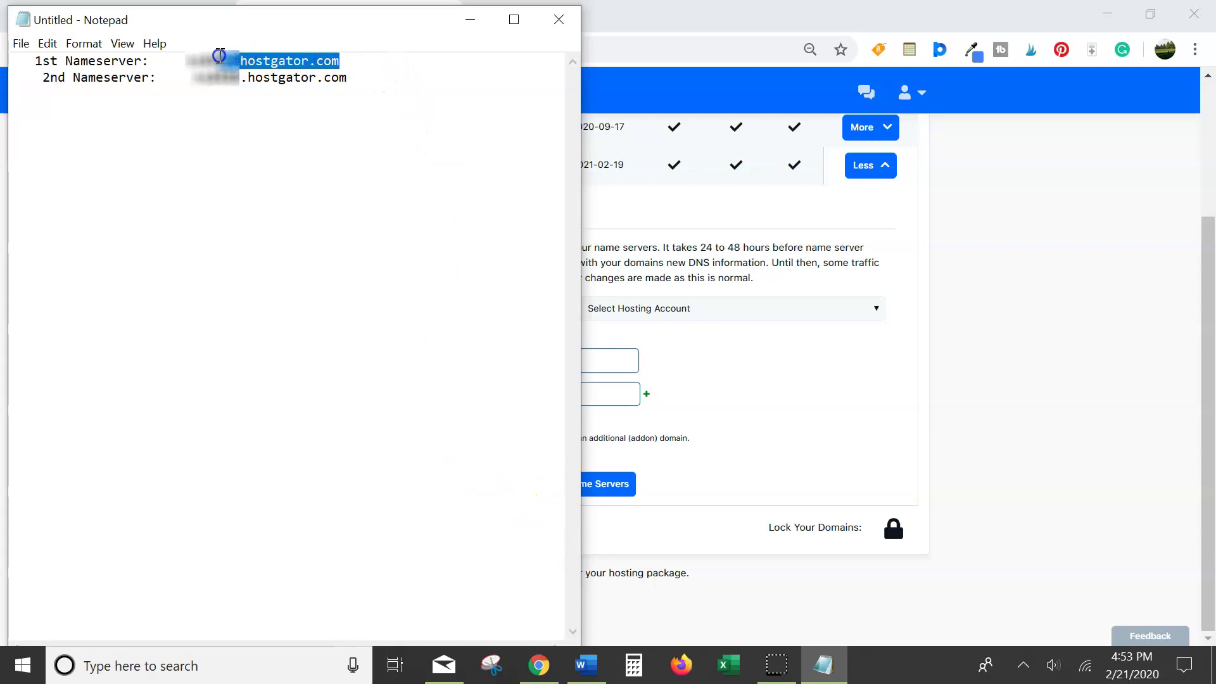
click(194, 56)
click(350, 61)
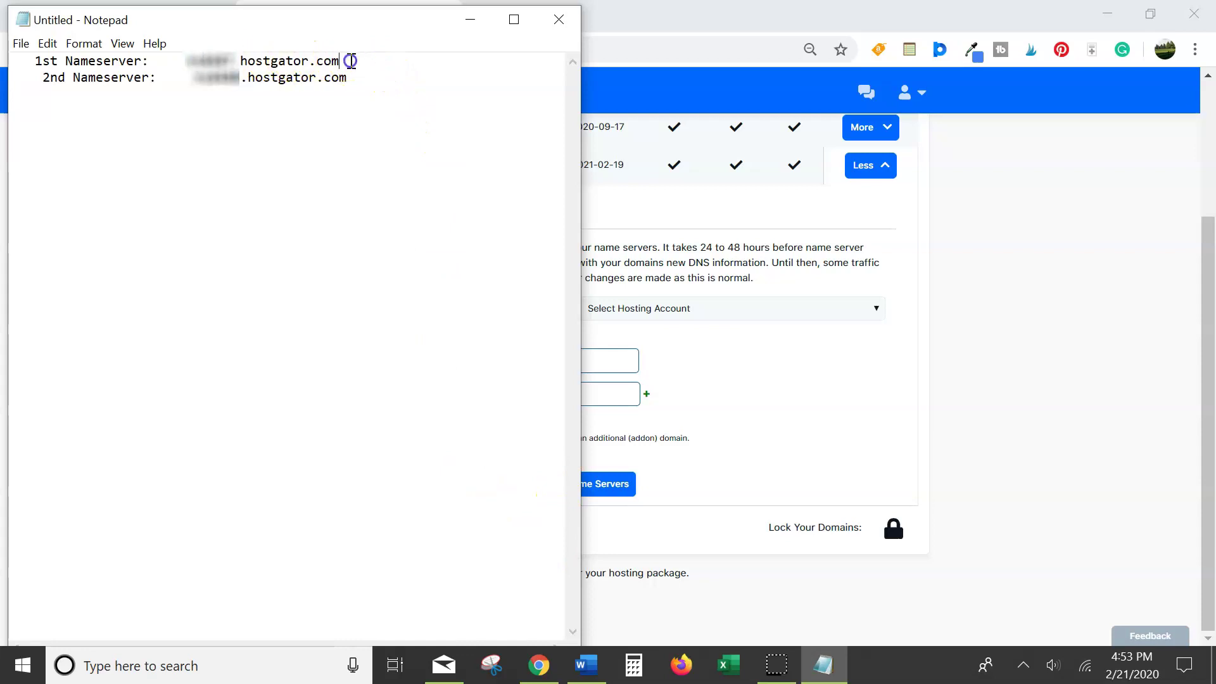
drag(350, 60, 177, 60)
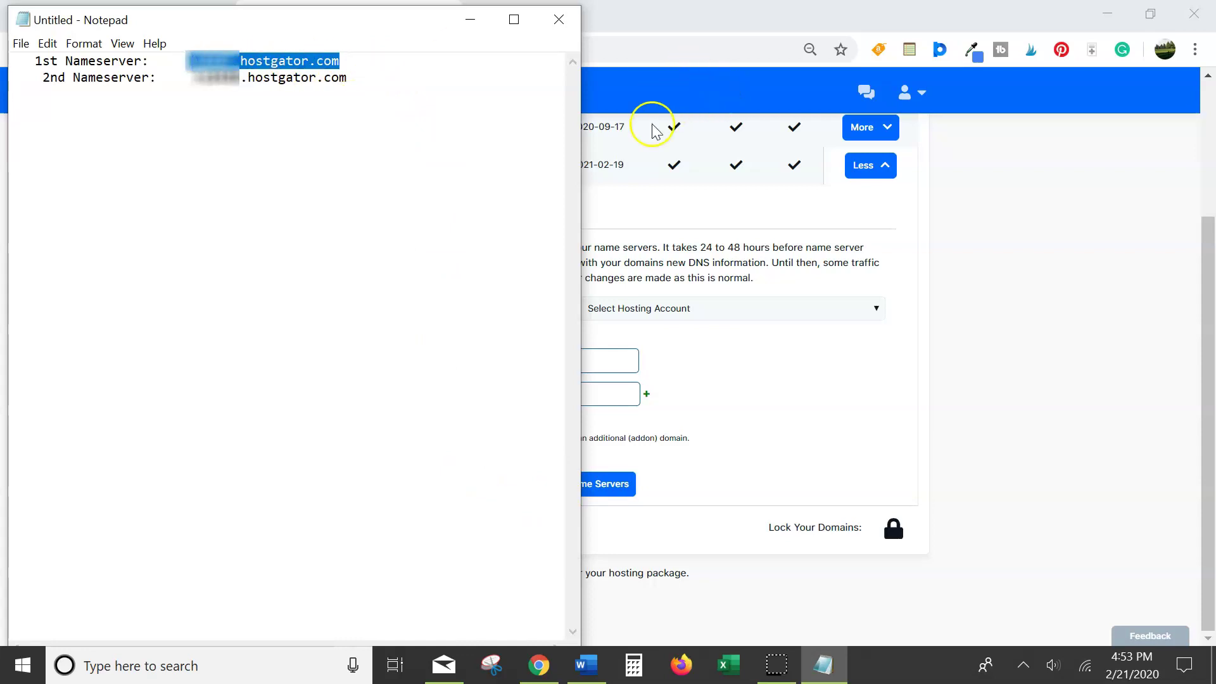
click(610, 354)
drag(586, 355, 206, 362)
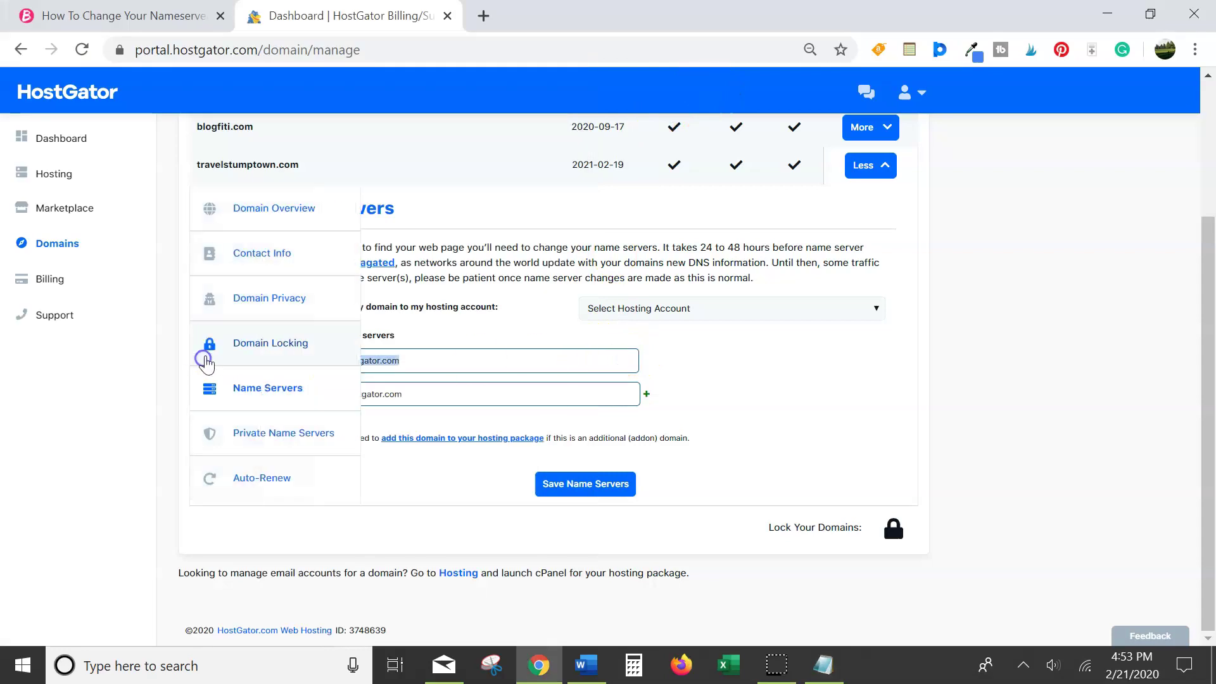
key(ctrl+v)
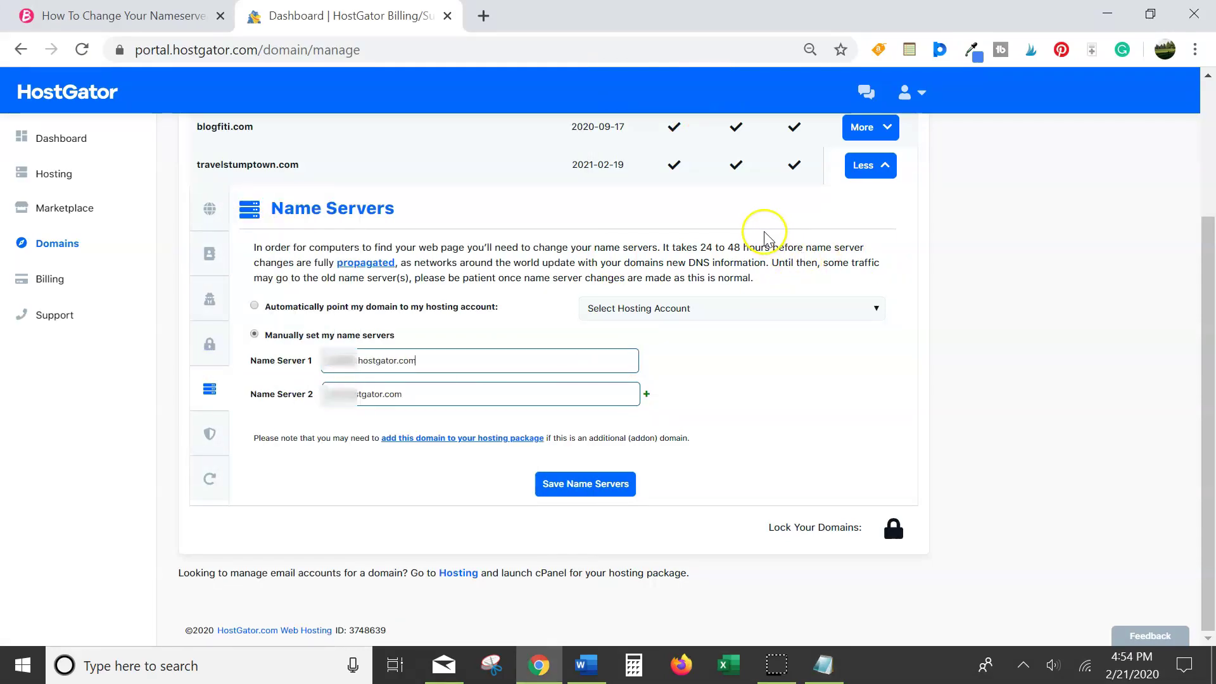
Replace Name Server 2 with the second copied nameserver and save the name servers.
click(823, 669)
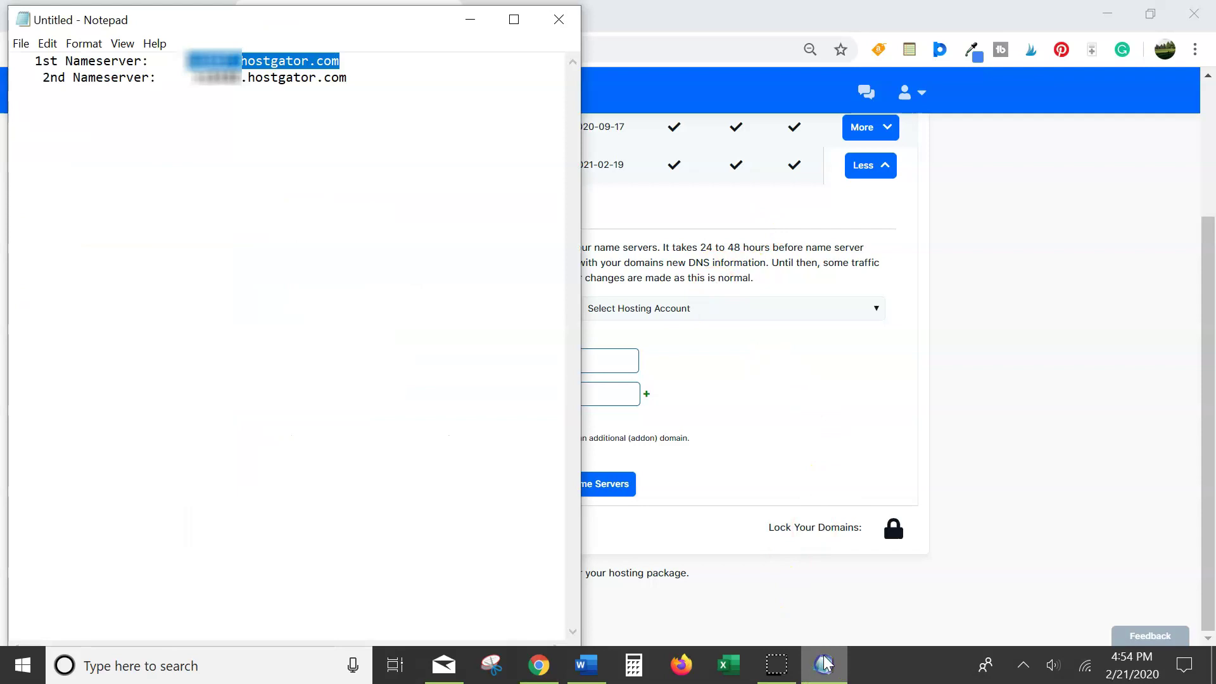
drag(351, 77, 197, 82)
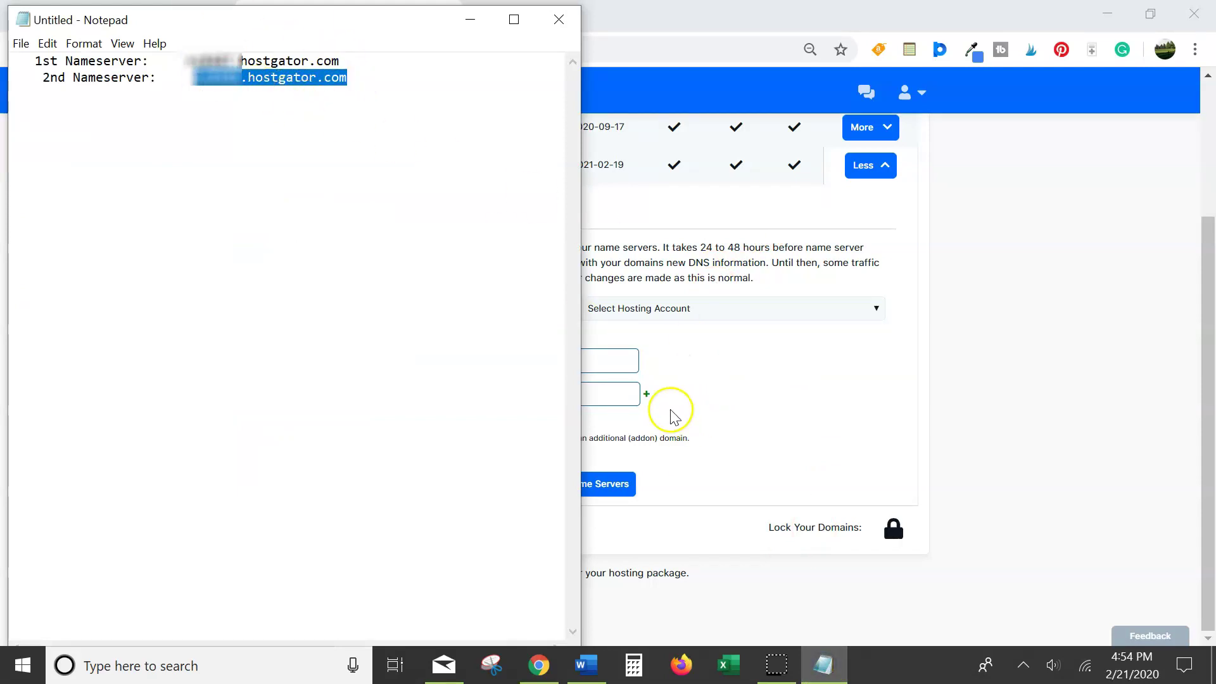
click(628, 399)
drag(628, 399, 318, 394)
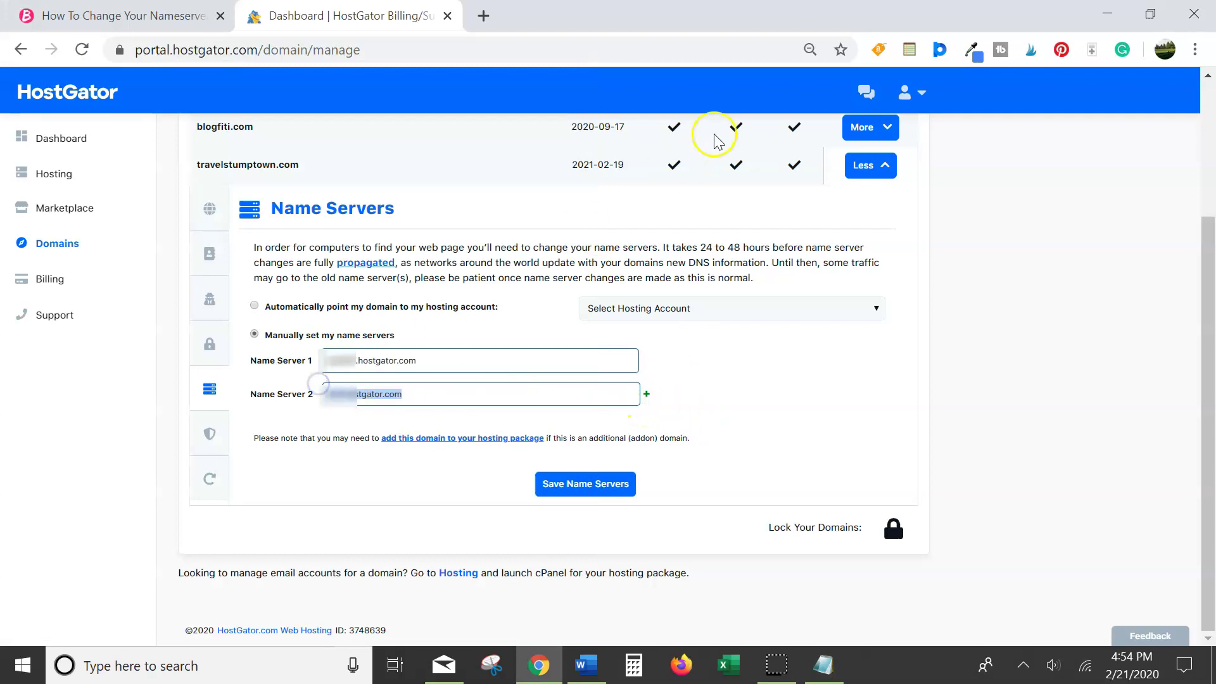
key(ctrl+v)
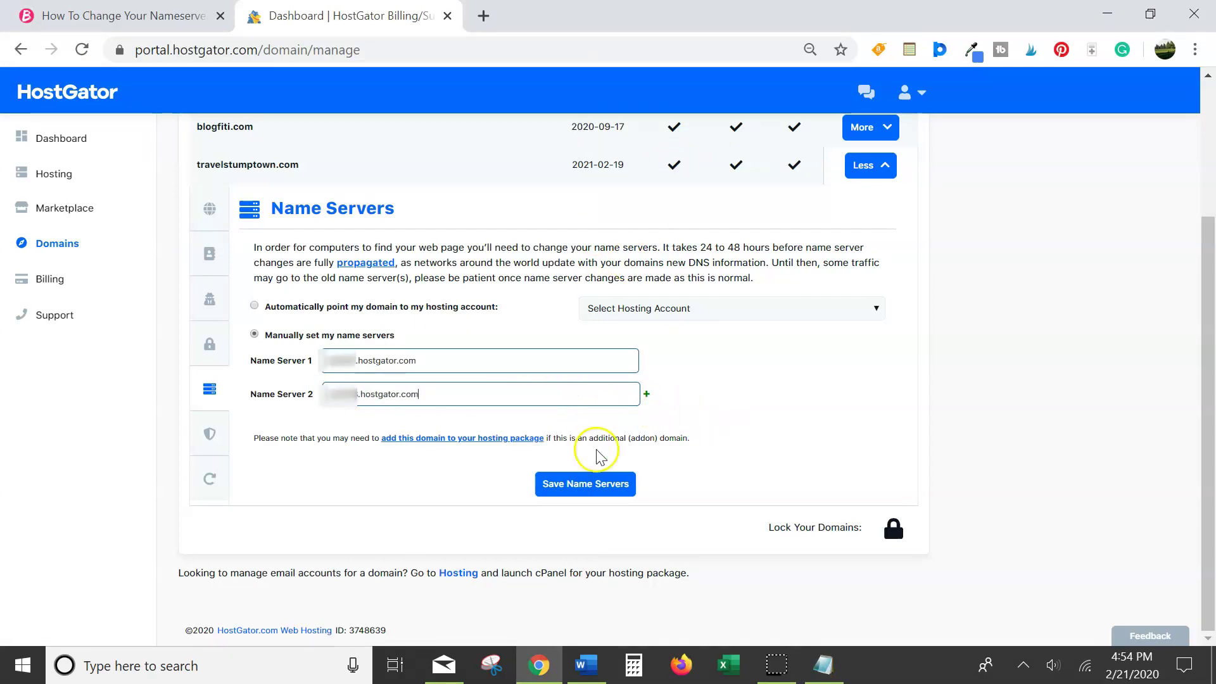
click(602, 486)
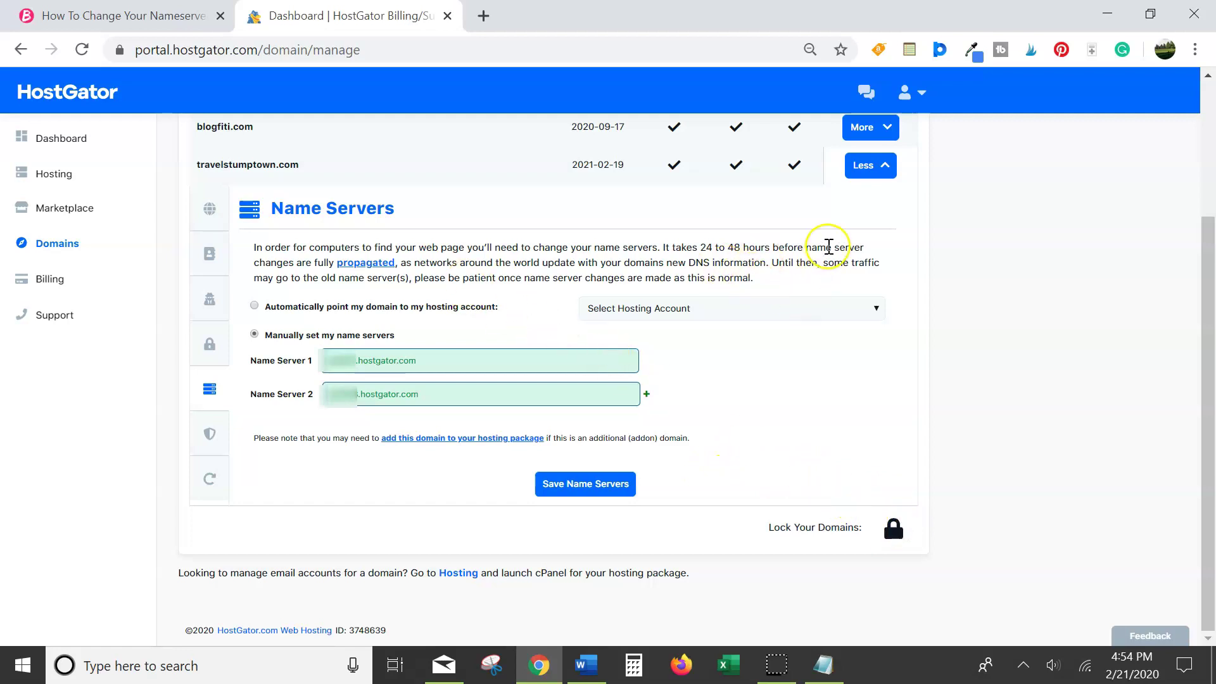
scroll(288, 287, up, 7)
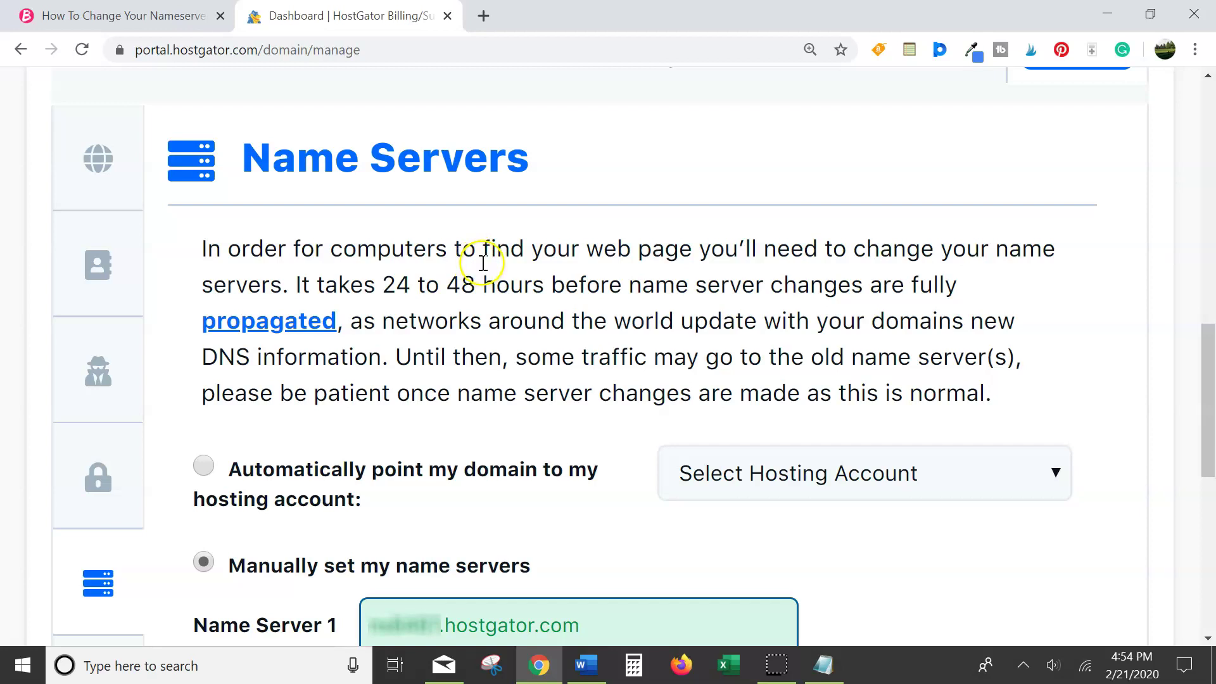
key(ctrl+minus)
key(ctrl+plus)
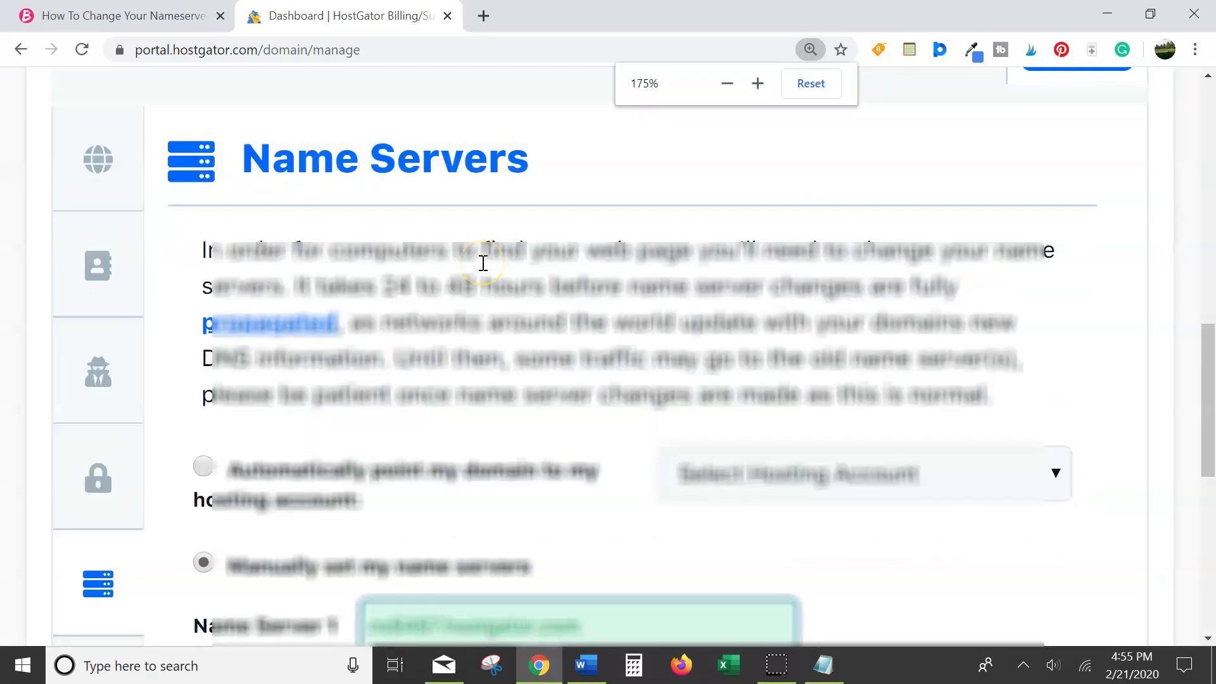
key(ctrl+minus)
key(ctrl+minus)
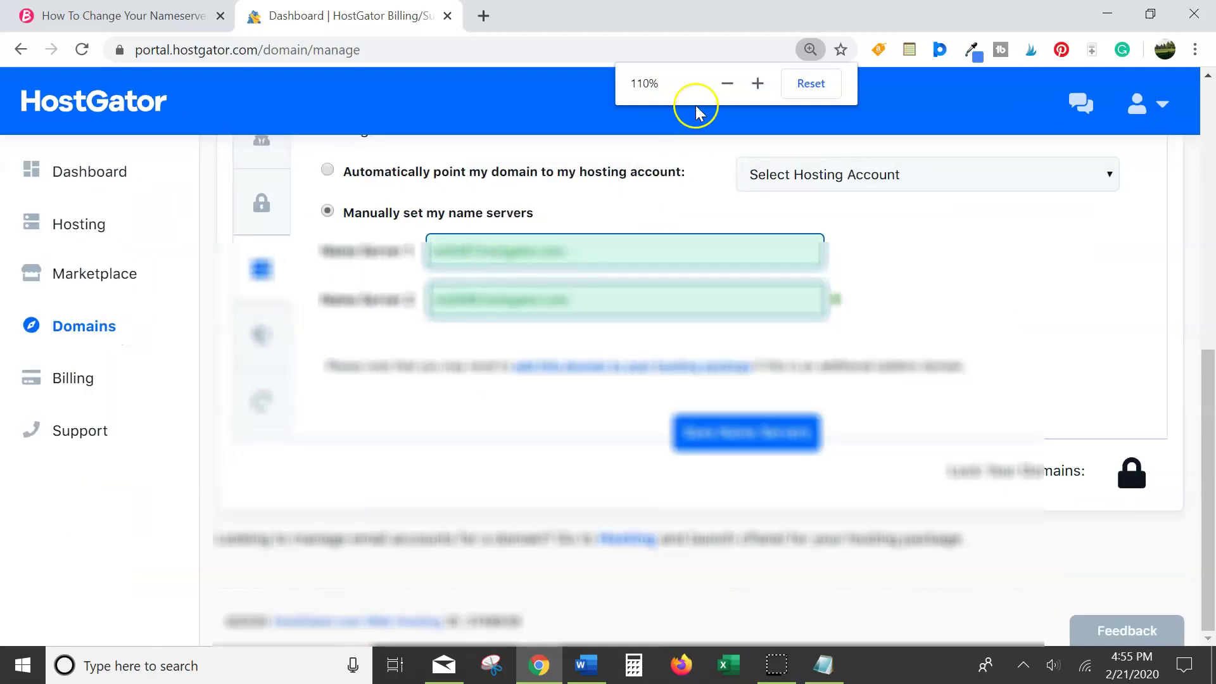
click(721, 85)
click(725, 85)
click(725, 84)
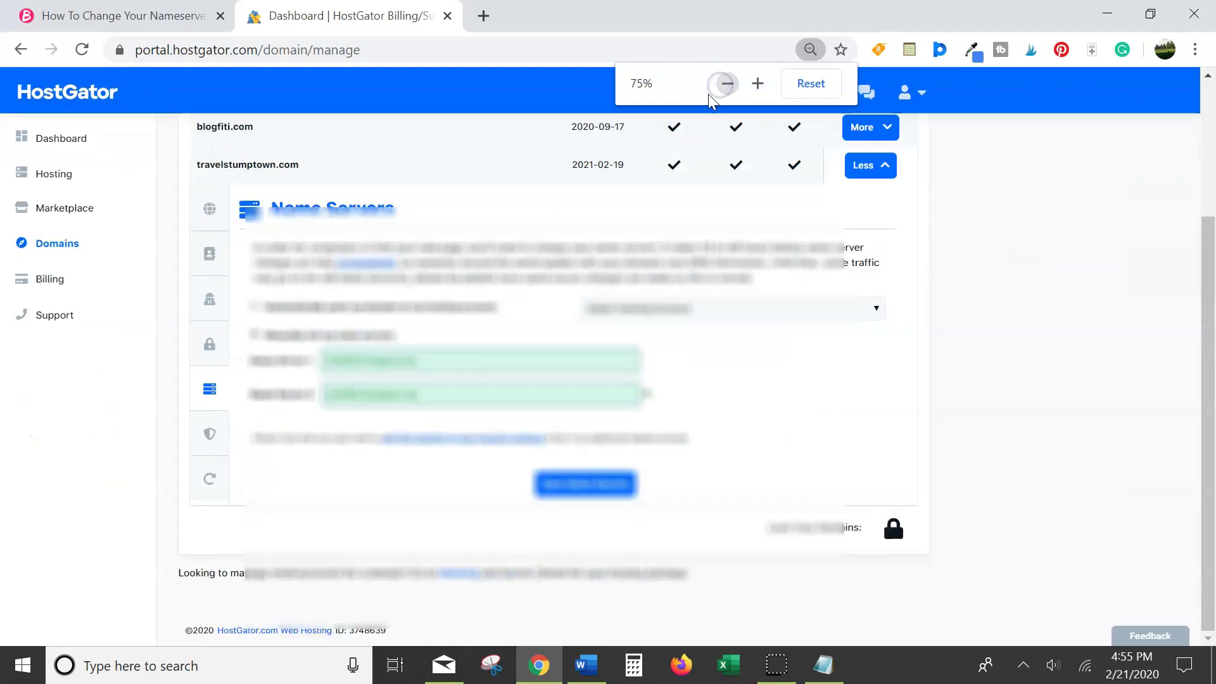
click(725, 84)
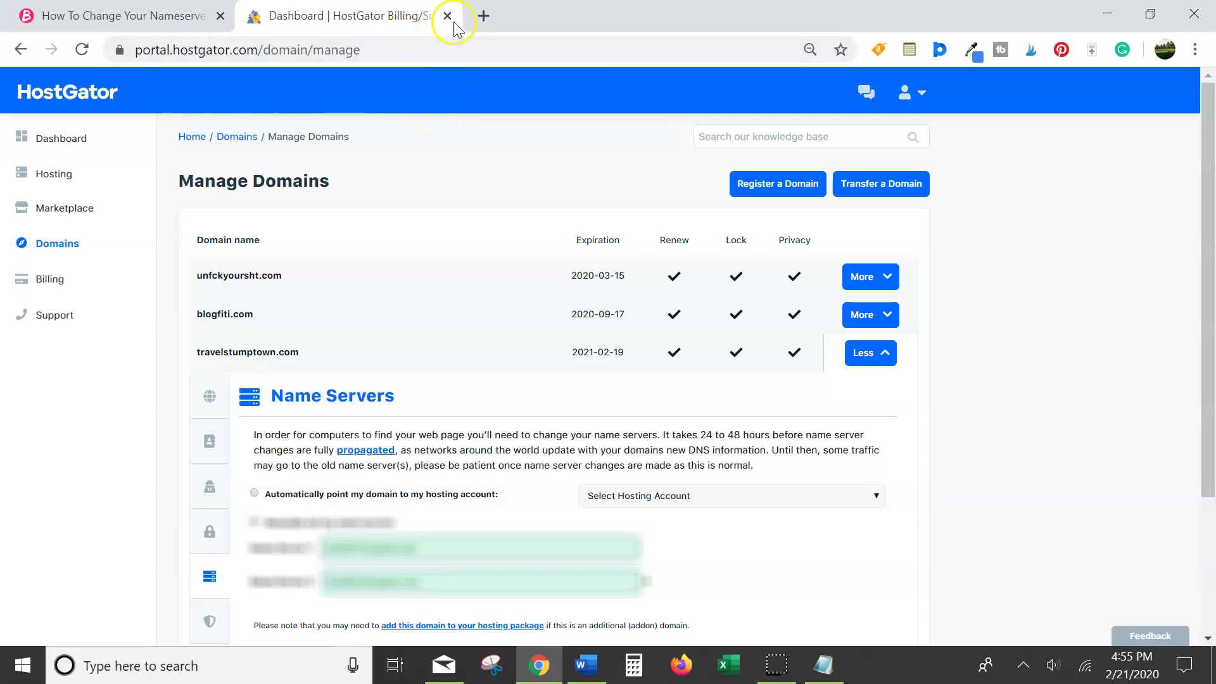
Load dnschecker.org in a new Chrome tab to reach its DNS Check form.
click(485, 16)
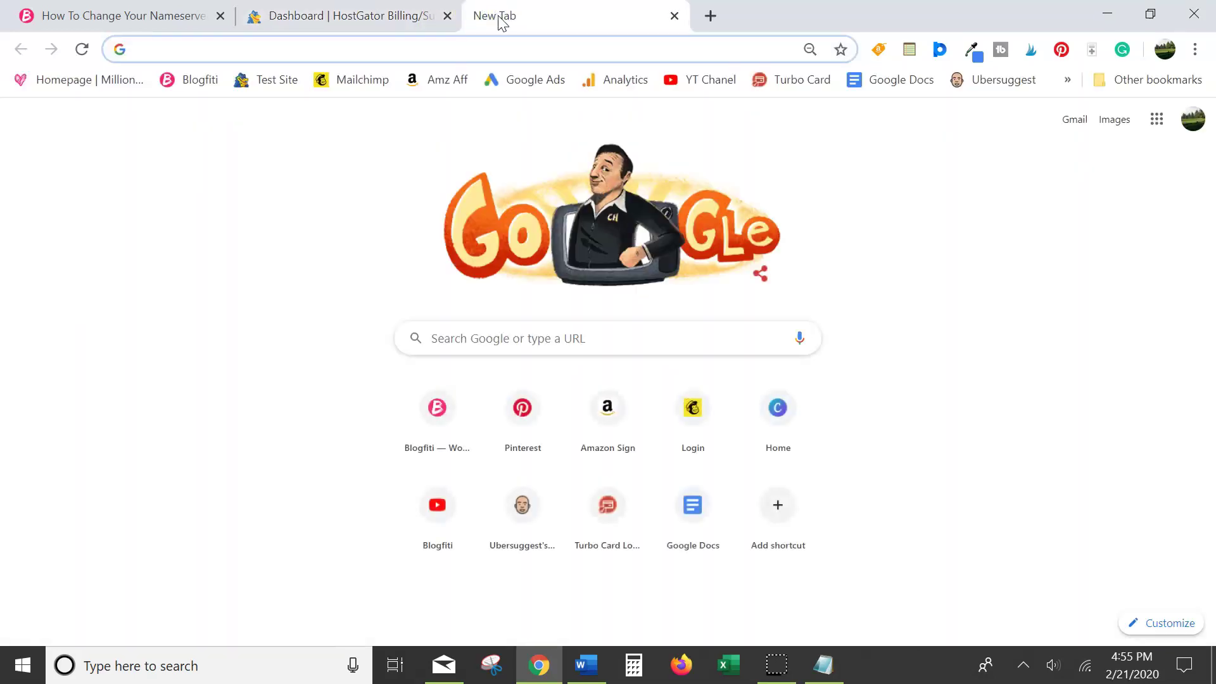
click(532, 12)
click(533, 14)
text(D)
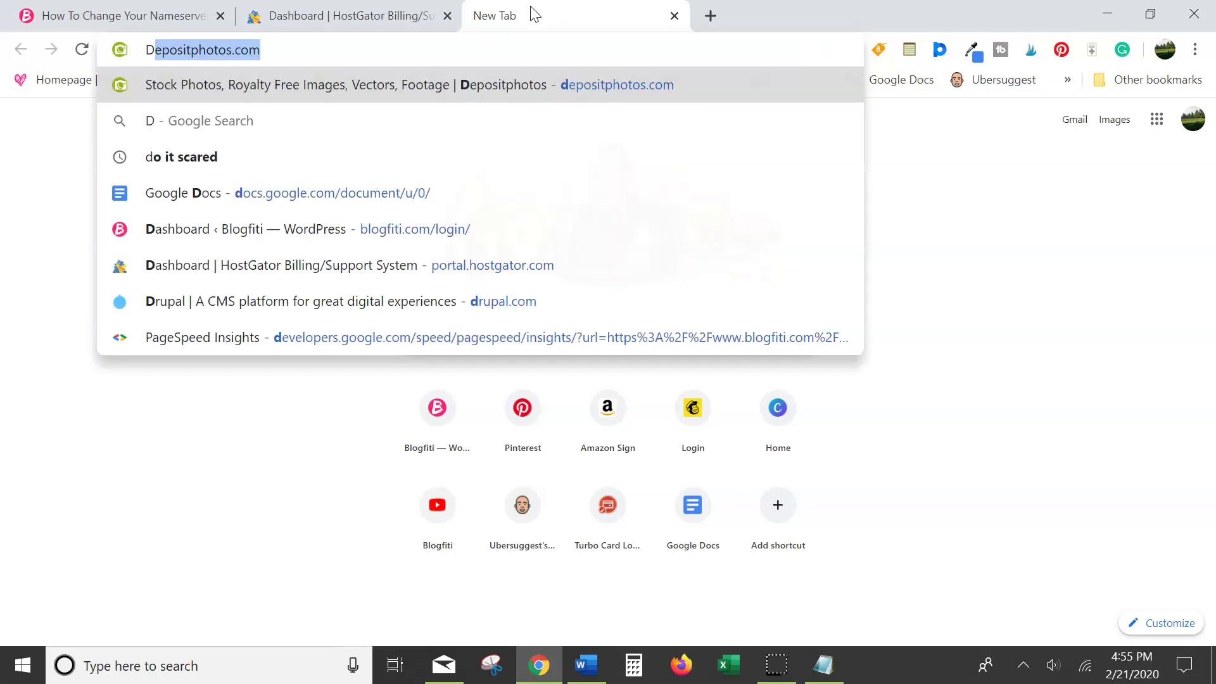
text(NSCHECKER)
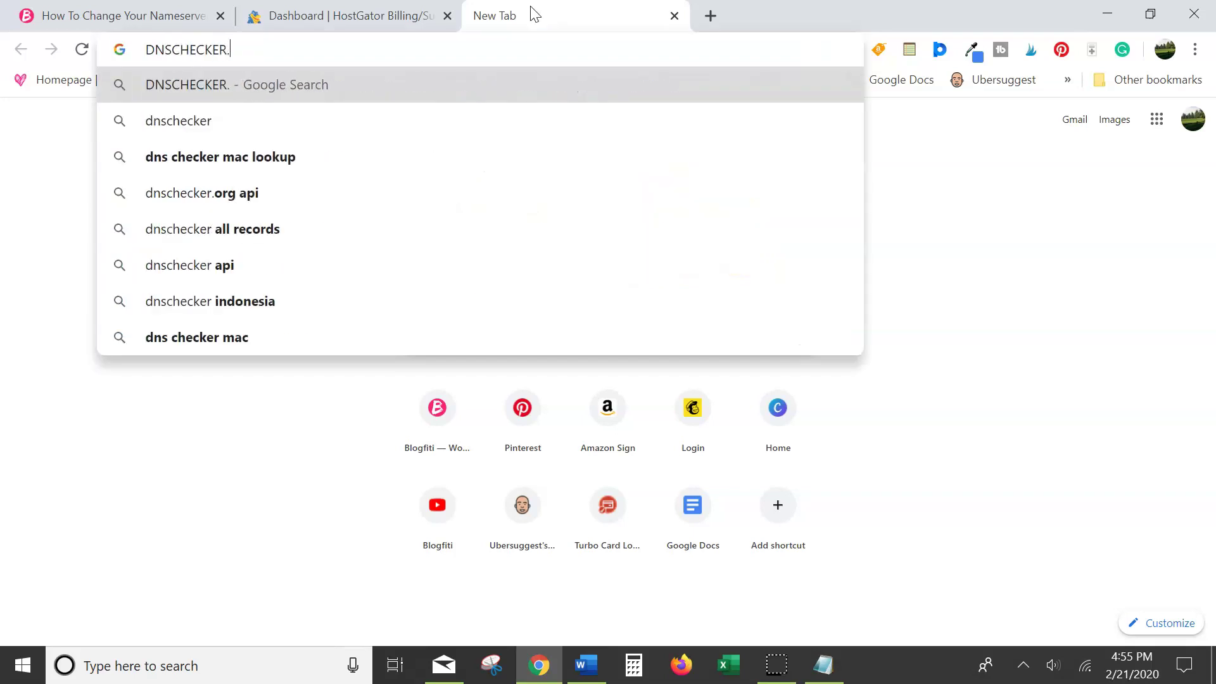
text(.ORG)
key(Return)
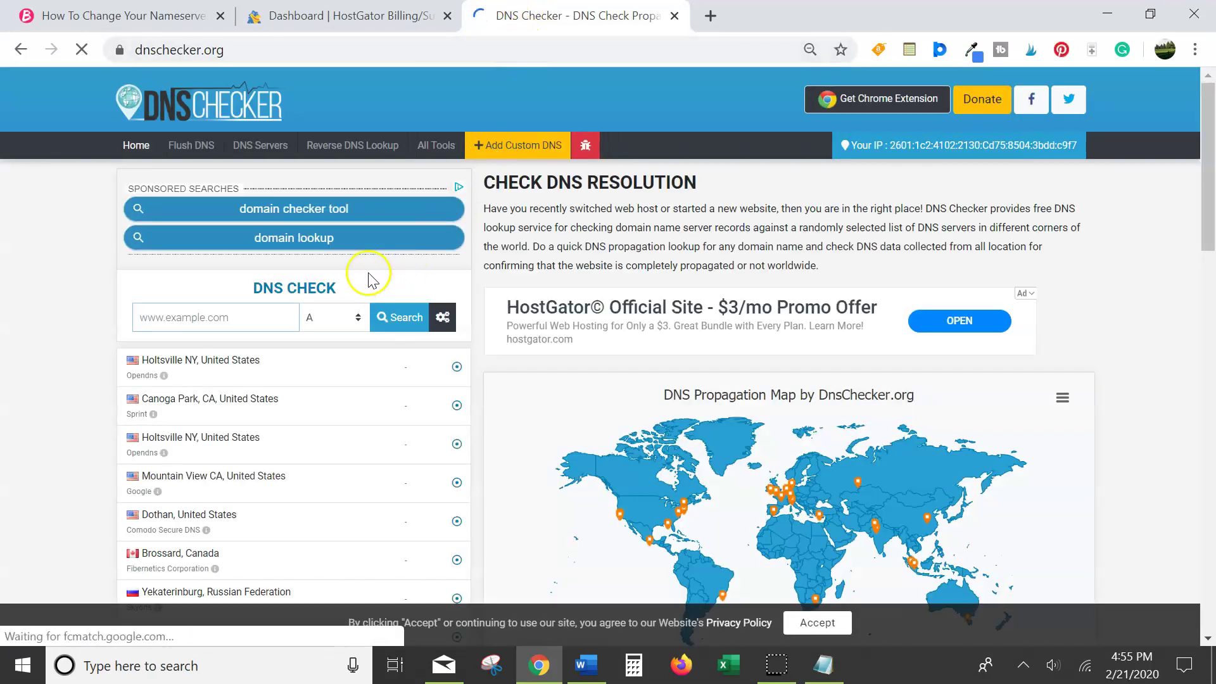
click(275, 315)
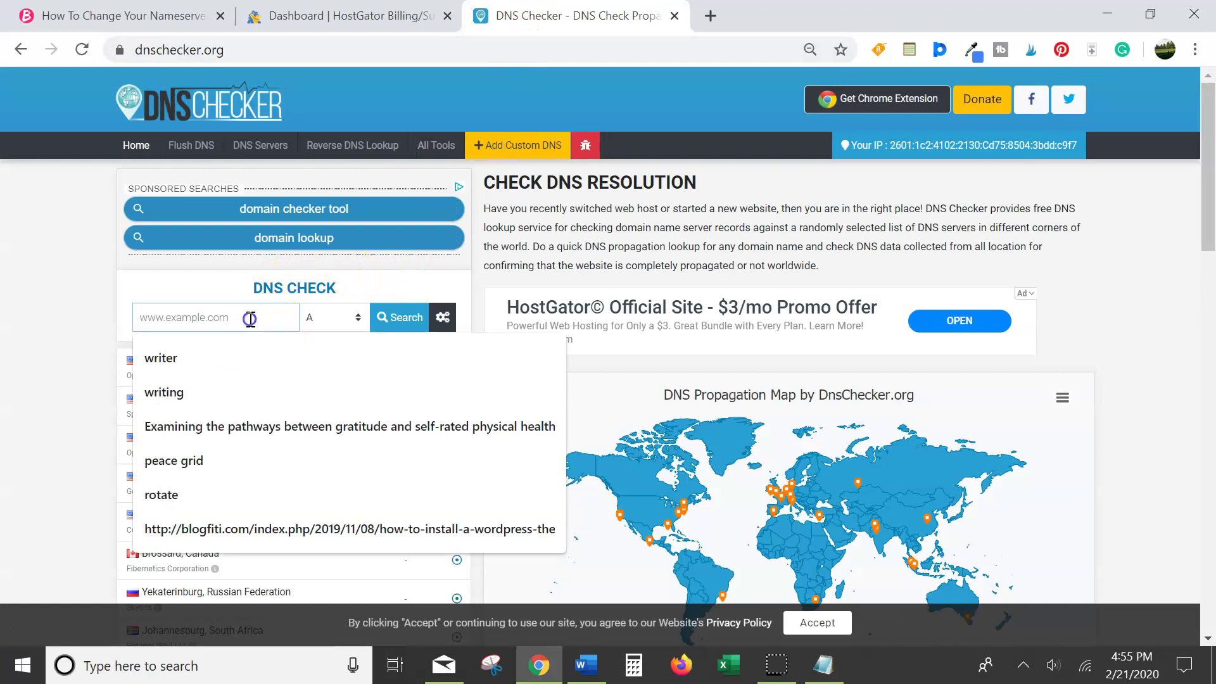
click(219, 294)
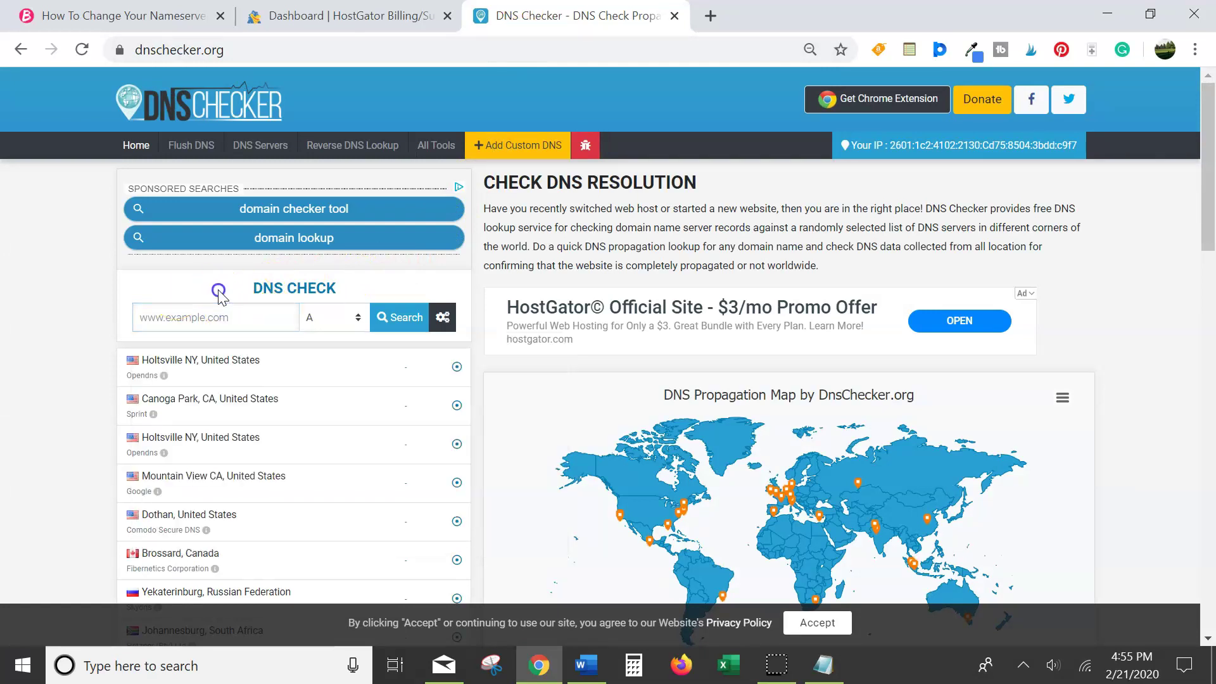